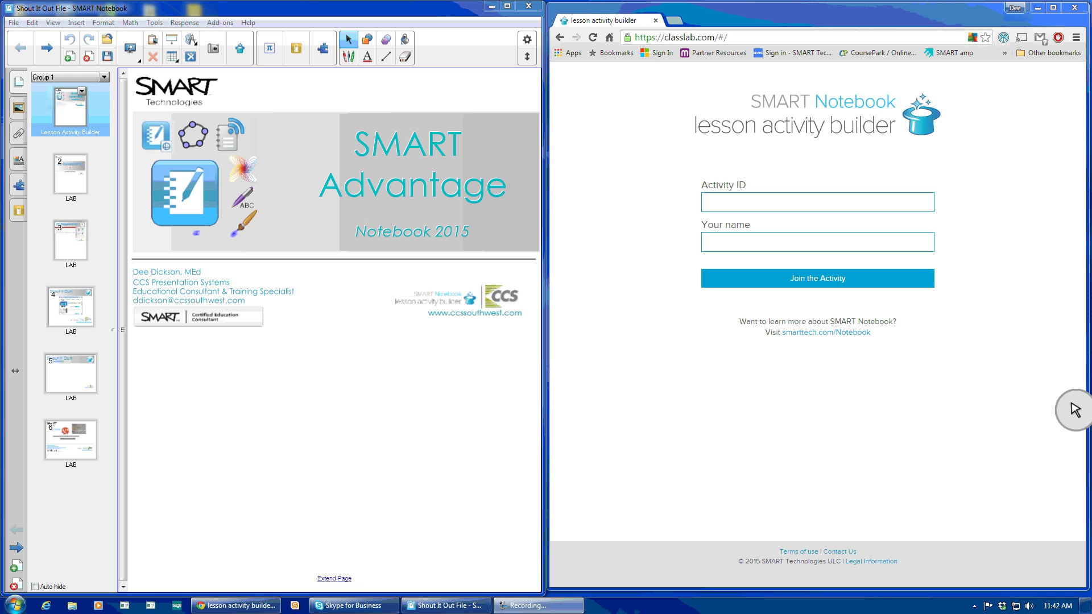
# Open page 2 of the Shout It Out lesson, the XC Collaboration slide.
pyautogui.click(70, 187)
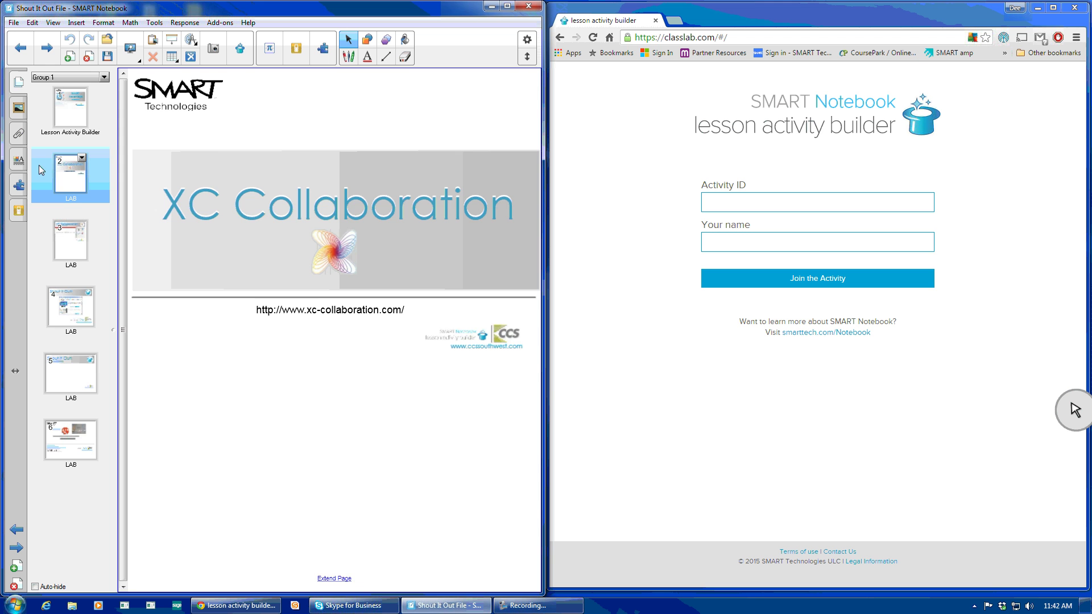
# Advance to page 3, the XC Collaboration add-on thank-you page, with page thumbnails showing.
pyautogui.click(19, 185)
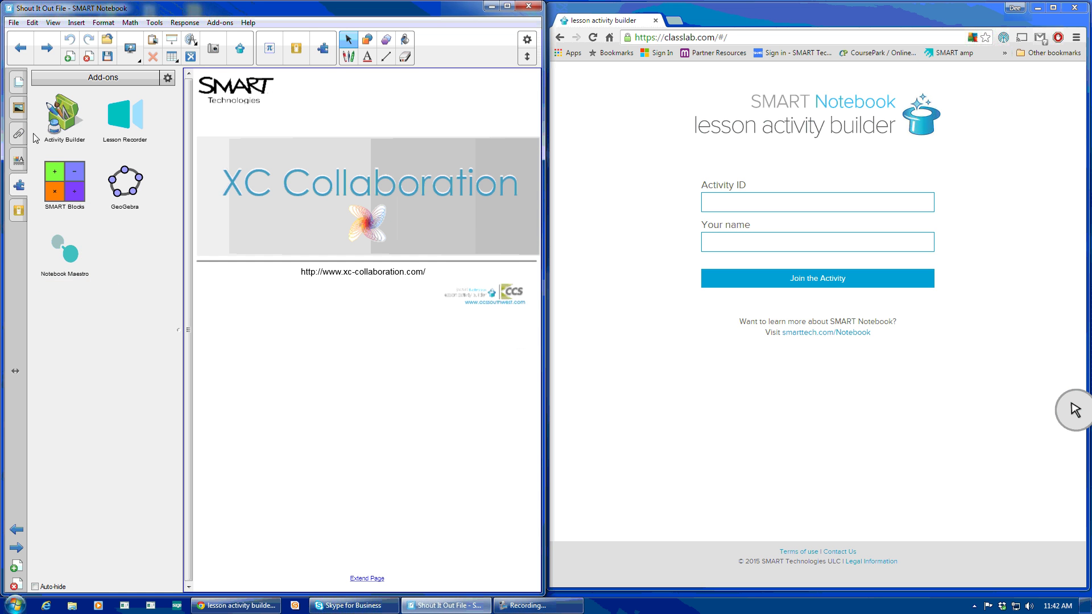
pyautogui.click(50, 54)
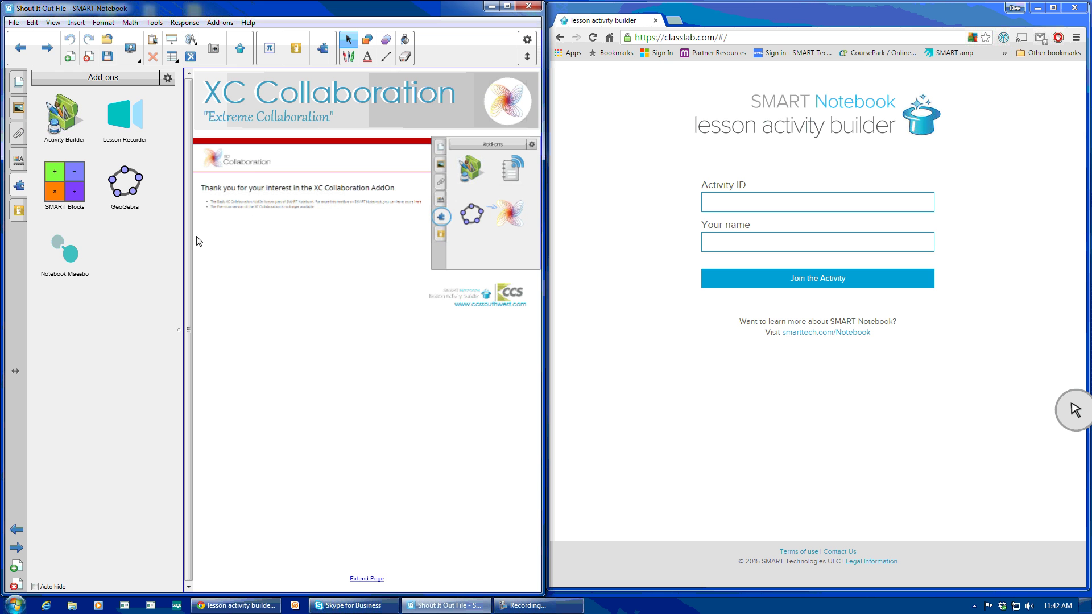
pyautogui.click(19, 82)
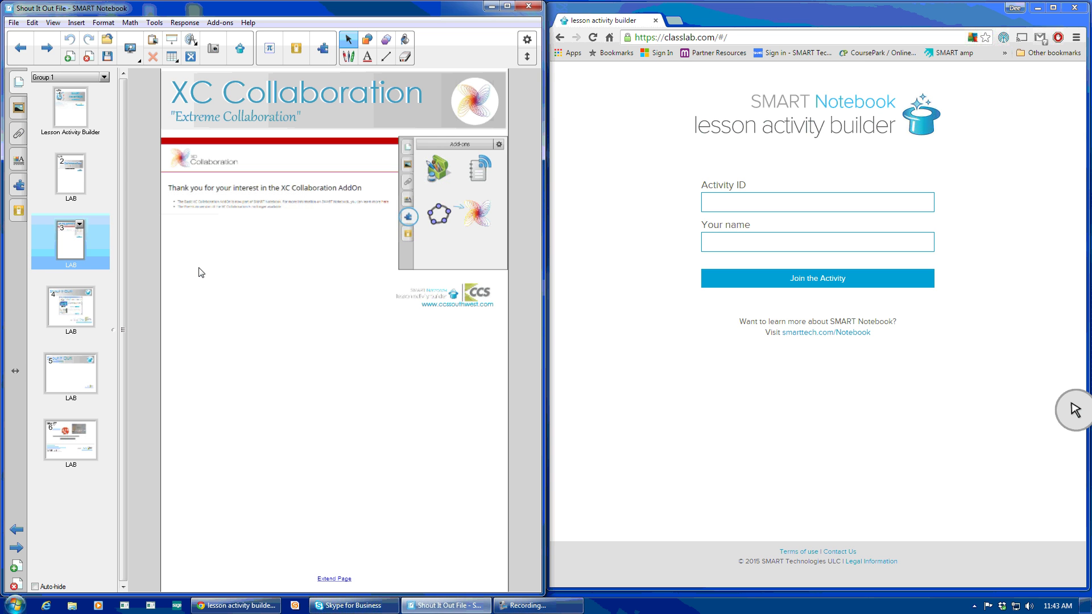
# Go through page 4 to page 5, the blank Shout It Out! Living vs. Non-living page.
pyautogui.click(78, 299)
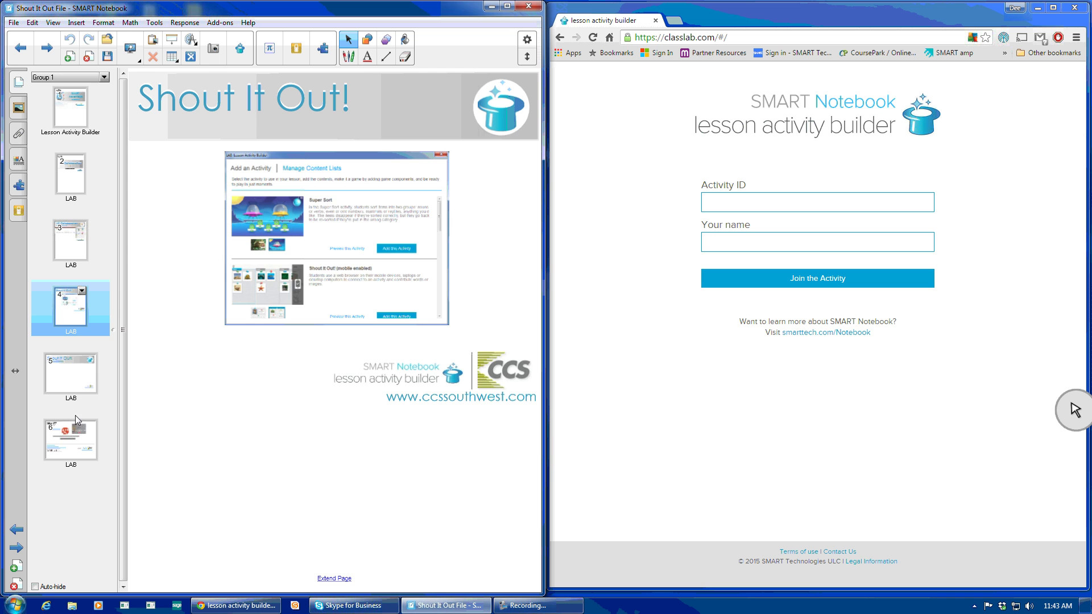
pyautogui.click(68, 380)
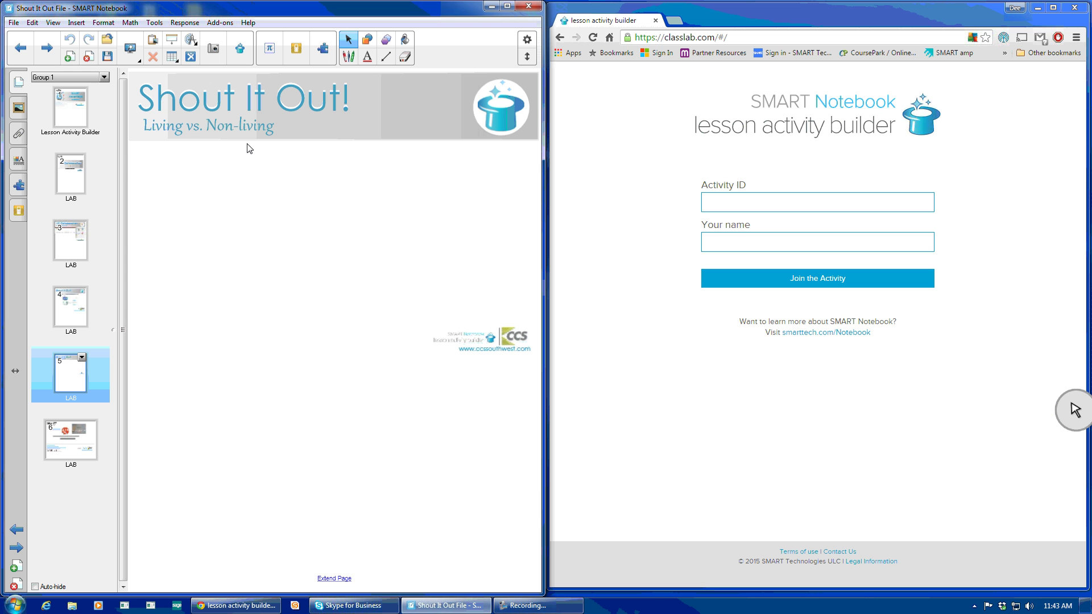
# Add a Shout It Out! activity to the page using the Categorized template.
pyautogui.click(239, 52)
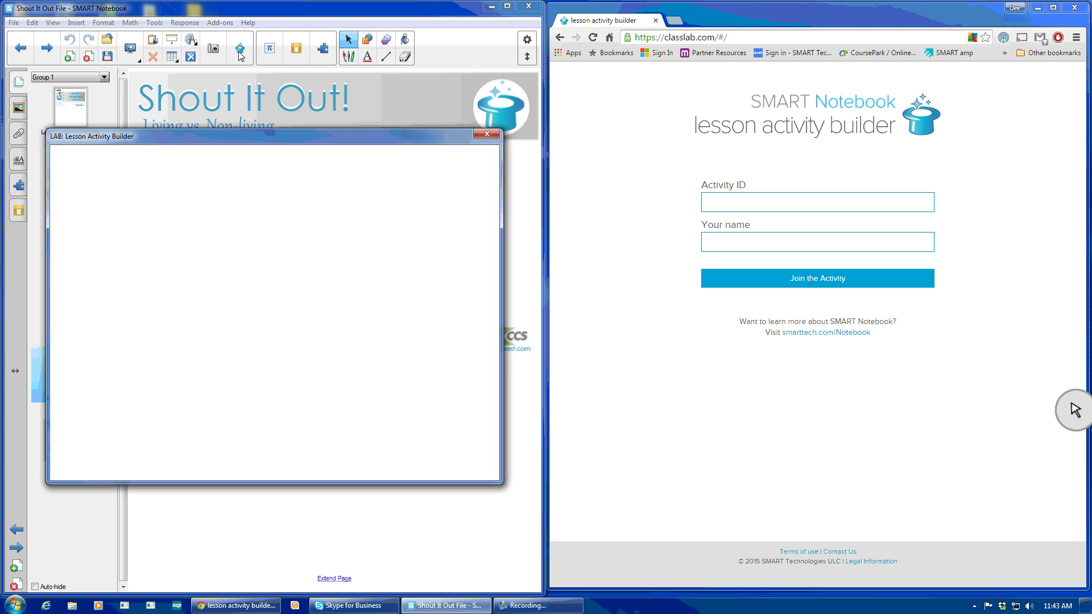
pyautogui.click(420, 468)
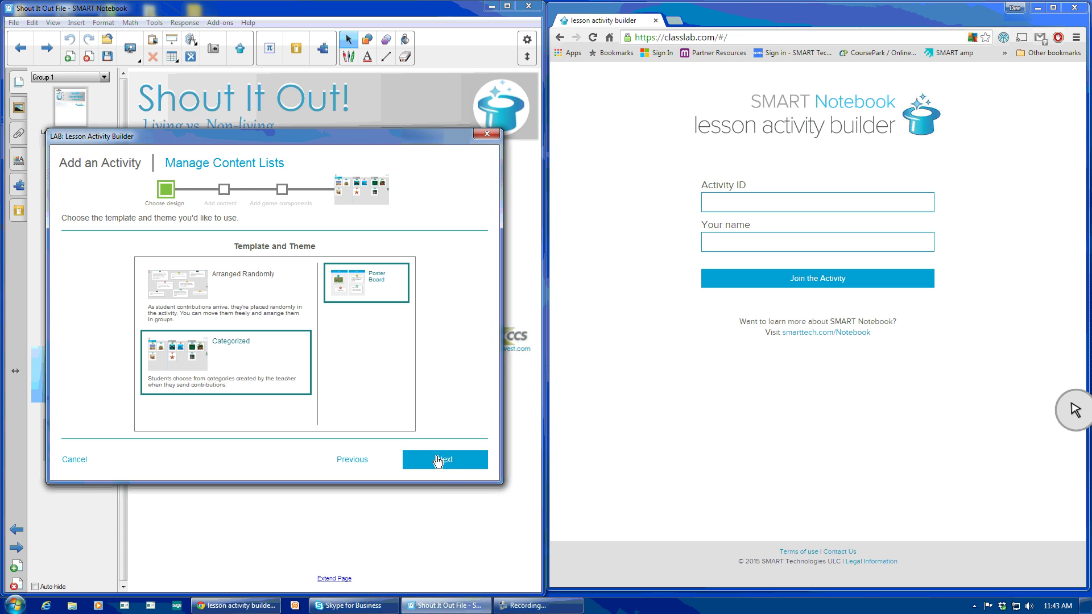
pyautogui.click(442, 468)
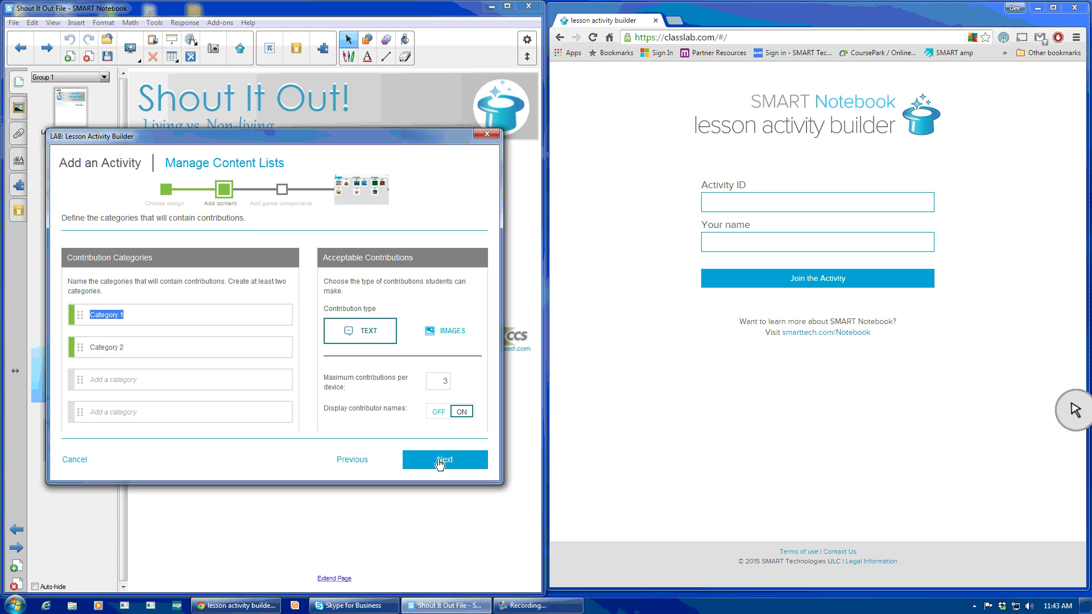
# Name the categories Living and Non-Living and cap contributions at 2 per device.
pyautogui.click(186, 316)
pyautogui.press('BackSpace')
pyautogui.press('BackSpace')
pyautogui.press('BackSpace')
pyautogui.press('BackSpace')
pyautogui.press('BackSpace')
pyautogui.press('BackSpace')
pyautogui.press('BackSpace')
pyautogui.press('BackSpace')
pyautogui.press('BackSpace')
pyautogui.press('BackSpace')
pyautogui.write('Living')
pyautogui.press('Tab')
pyautogui.write('Non-')
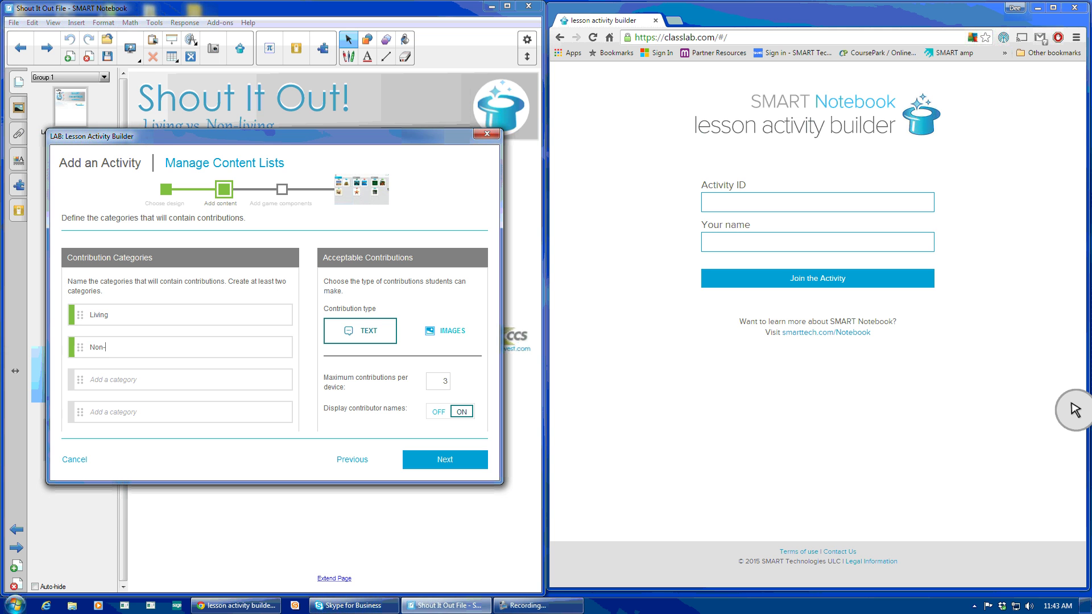
pyautogui.write('Living')
pyautogui.click(445, 379)
pyautogui.write('2')
pyautogui.click(456, 462)
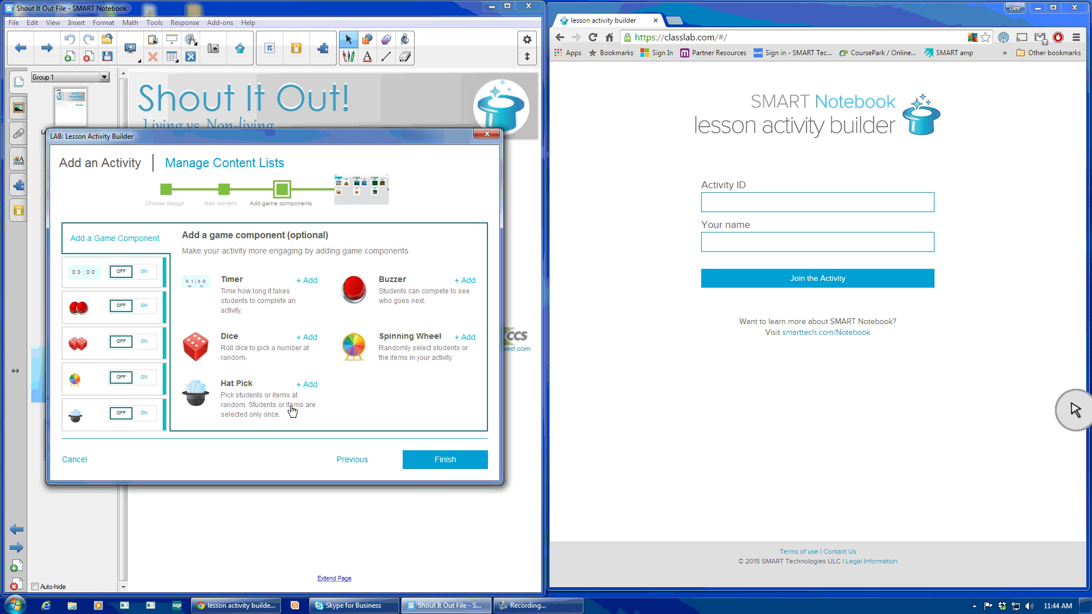
# Skip game components and finish the Living/Non-Living activity in the Lesson Activity Builder.
pyautogui.click(424, 462)
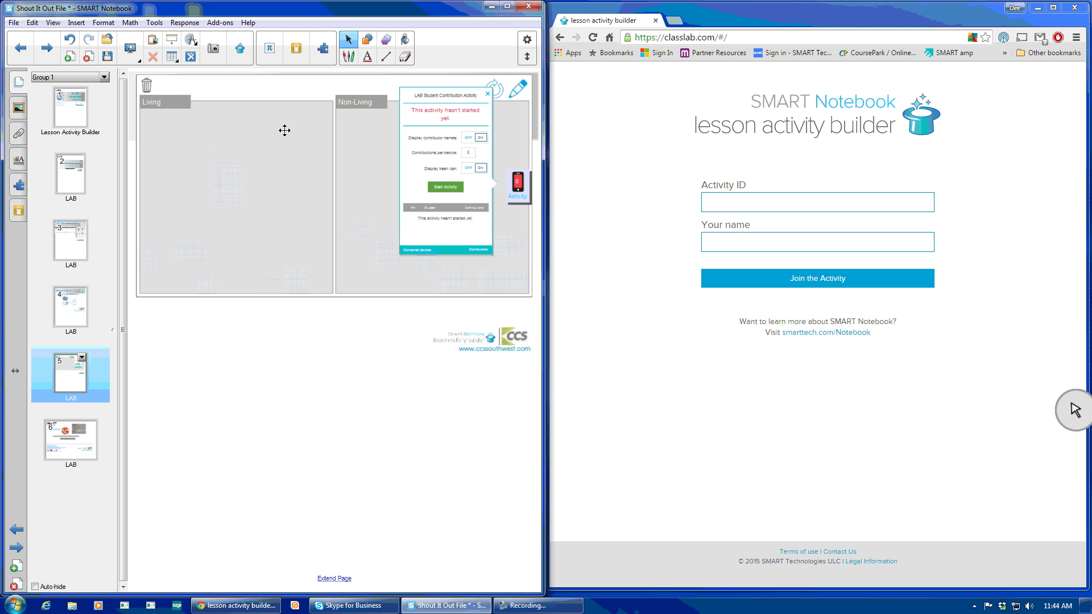
# Drag the activity board down below the Shout It Out! page title.
pyautogui.click(253, 138)
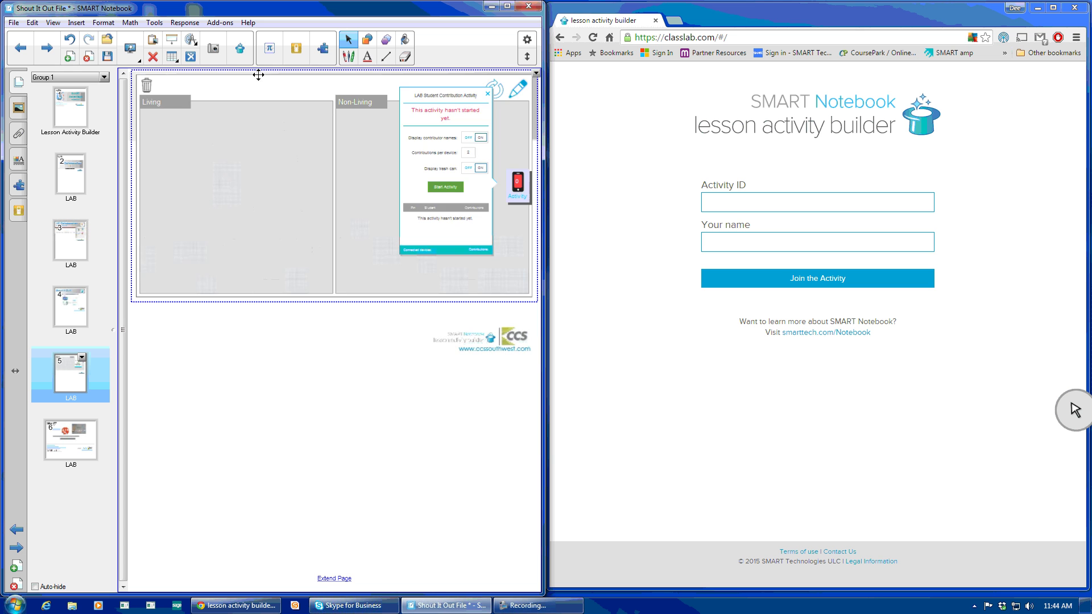
pyautogui.moveTo(258, 75); pyautogui.dragTo(254, 154)
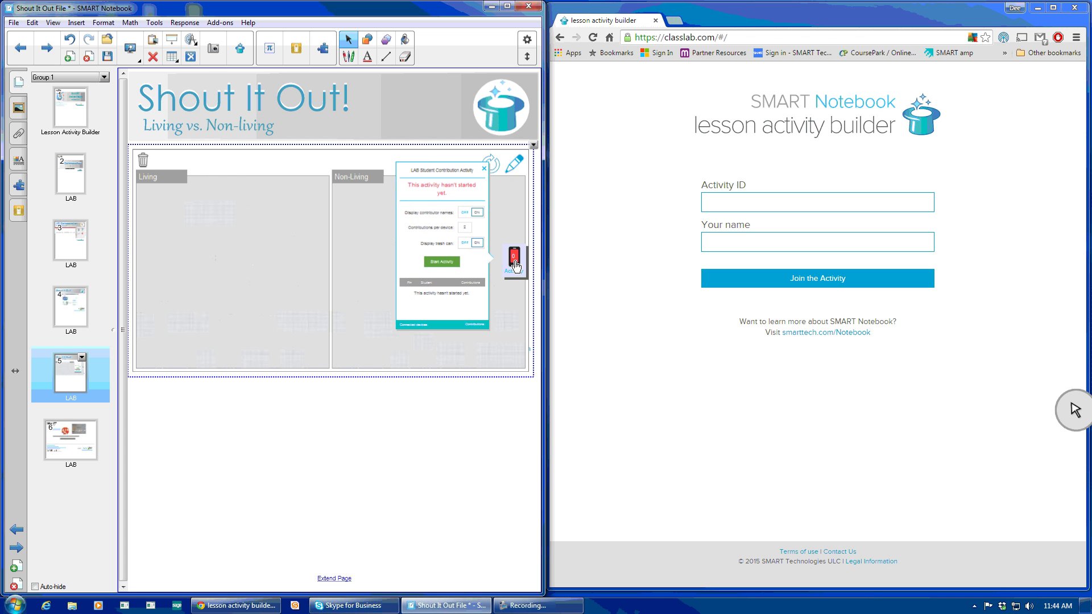
# Start the Student Contribution activity so it shows its classlab.com join ID.
pyautogui.click(443, 262)
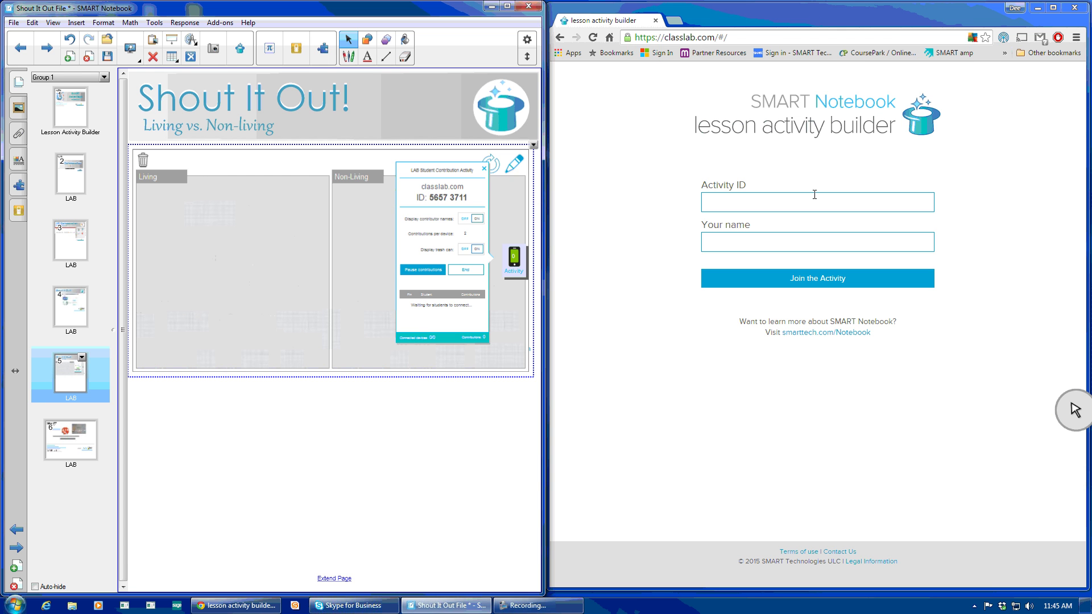
# Join on classlab.com with the activity ID and a student name, then close the status panel.
pyautogui.click(766, 201)
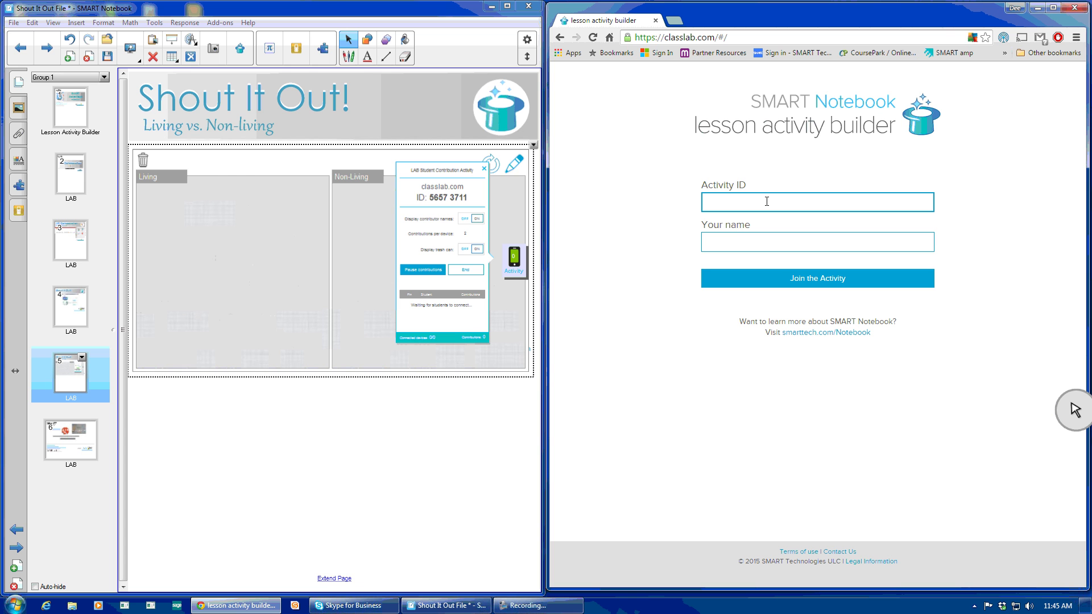
pyautogui.write('56573711')
pyautogui.press('Tab')
pyautogui.write('Dee')
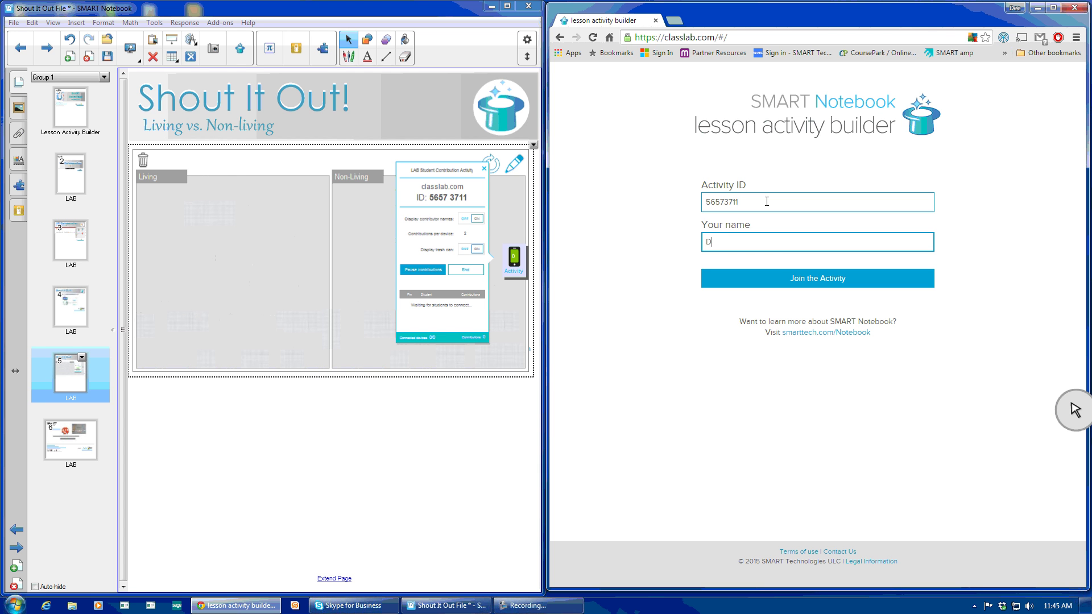
pyautogui.click(772, 283)
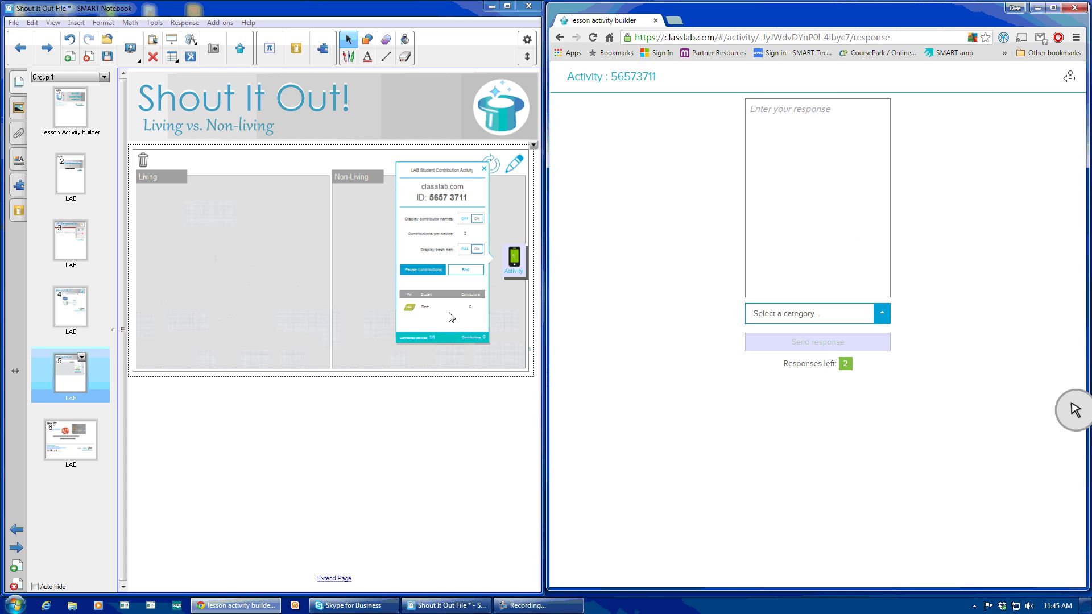
pyautogui.click(461, 270)
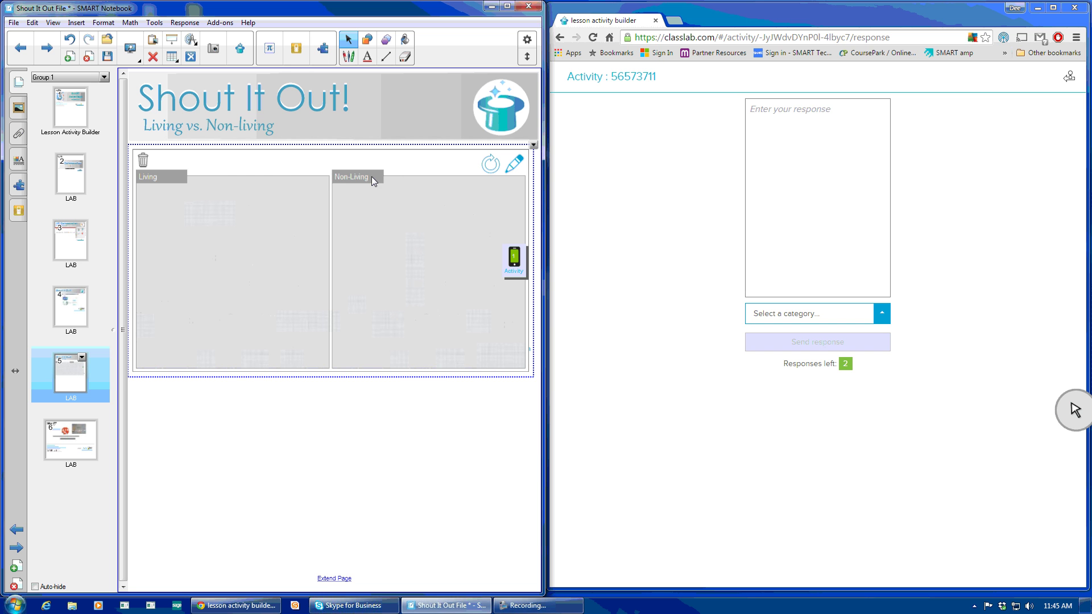
# Send 'cat' as a Living response and move its card to Living's top-left corner.
pyautogui.click(789, 149)
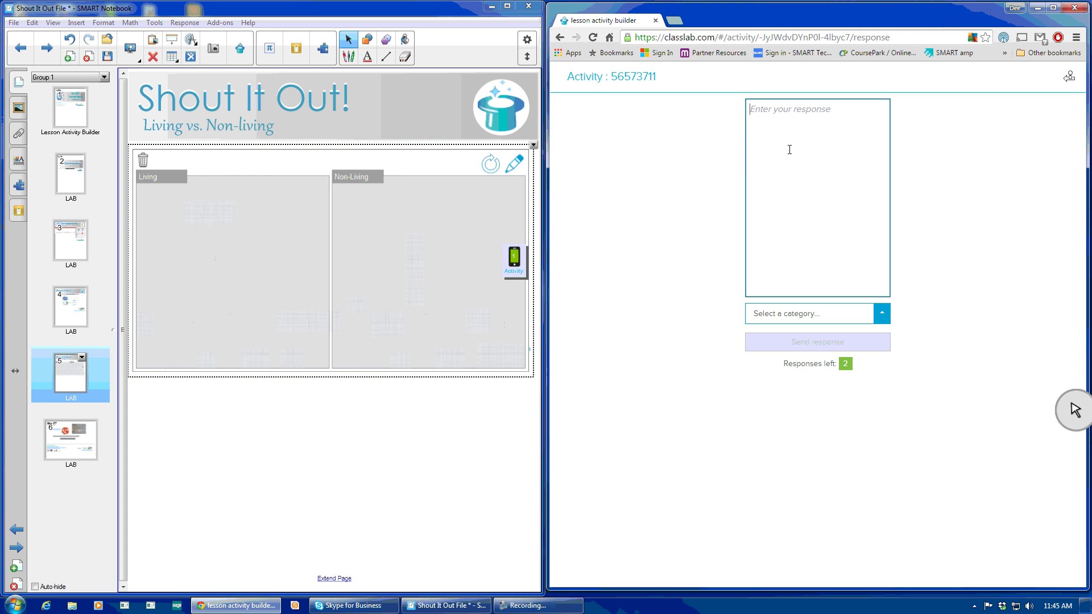
pyautogui.write('cat')
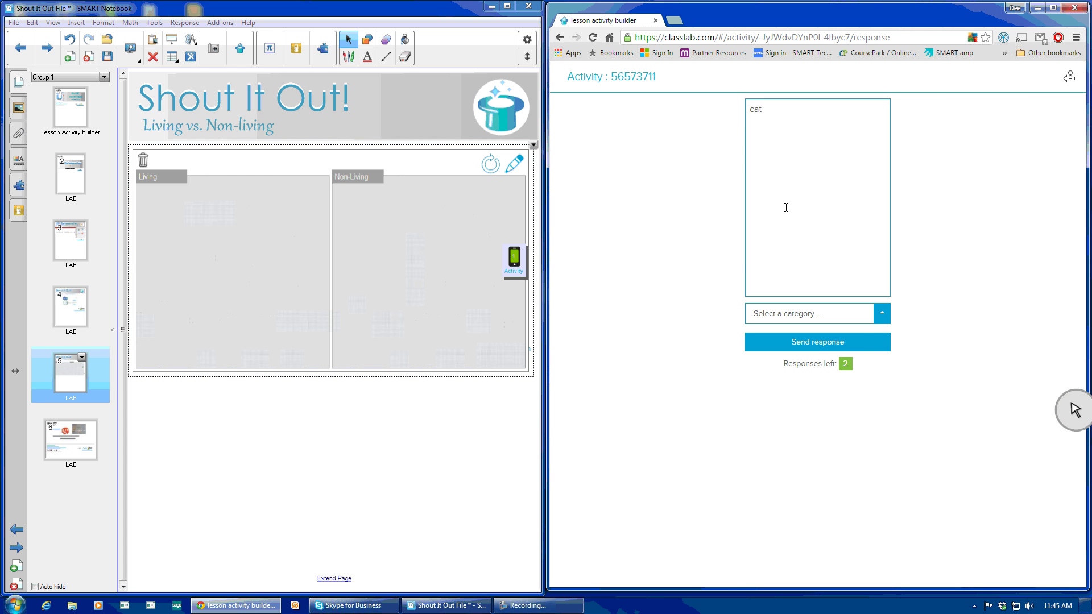
pyautogui.click(882, 314)
pyautogui.click(777, 271)
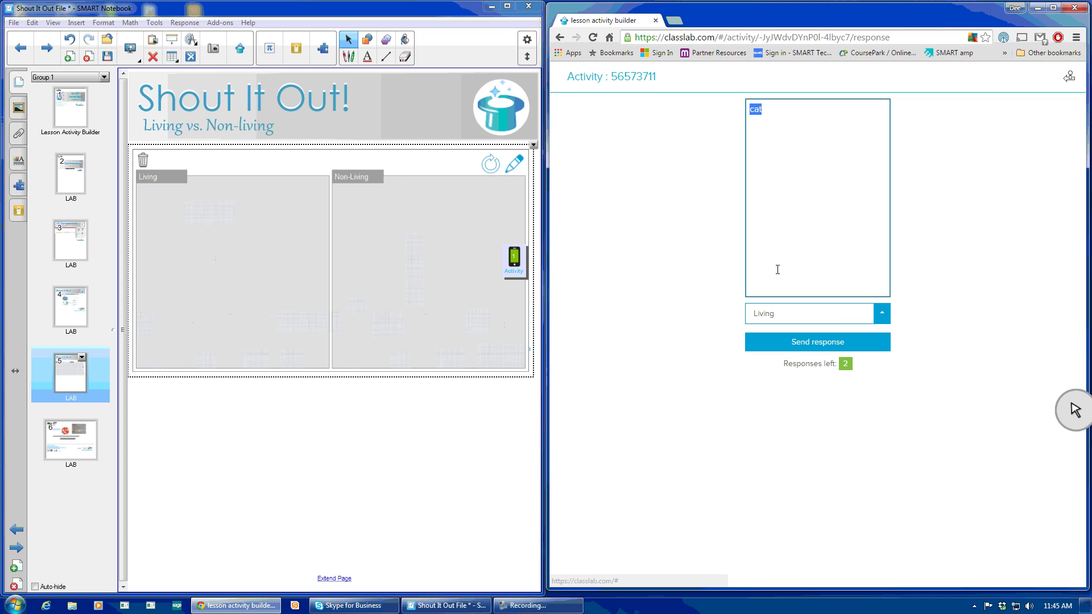
pyautogui.click(842, 342)
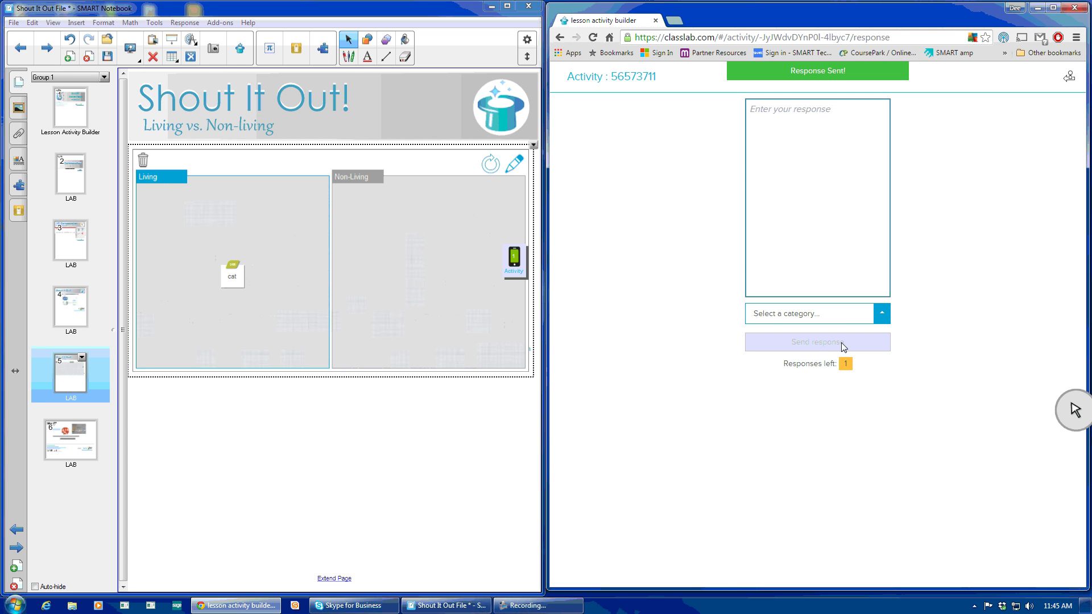
pyautogui.moveTo(233, 280); pyautogui.dragTo(166, 212)
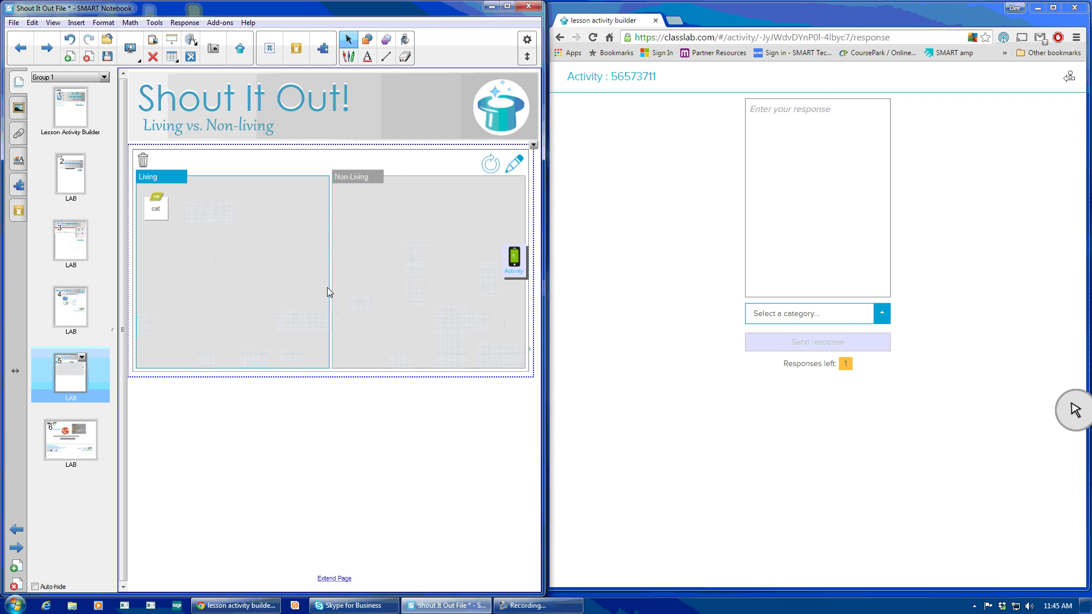
# Send 'pencil' as a Non-Living response and move its card higher in that column.
pyautogui.click(803, 123)
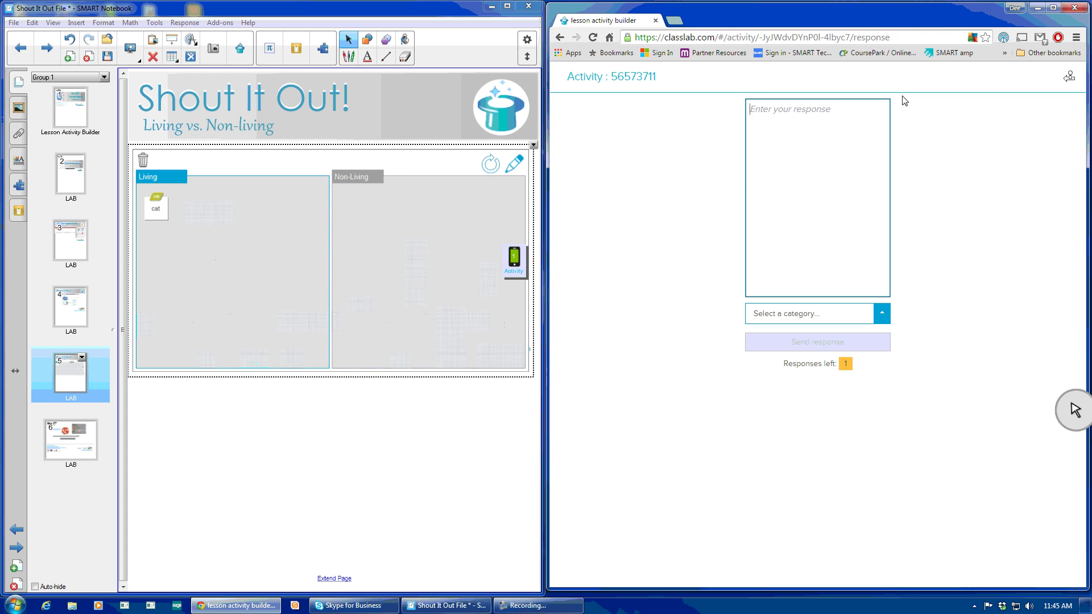
pyautogui.write('pencil')
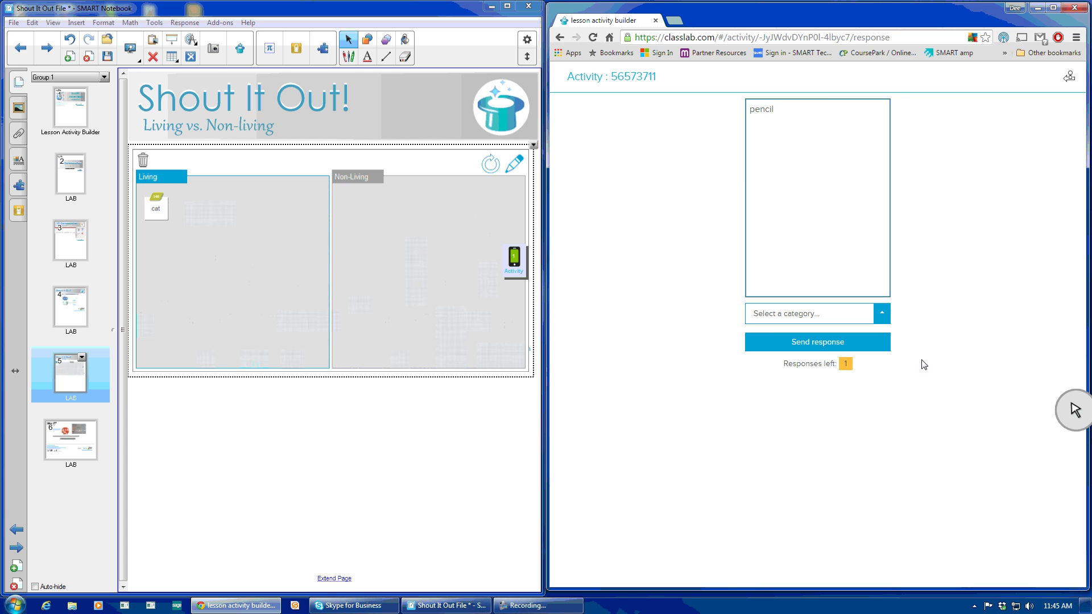
pyautogui.click(882, 313)
pyautogui.click(768, 300)
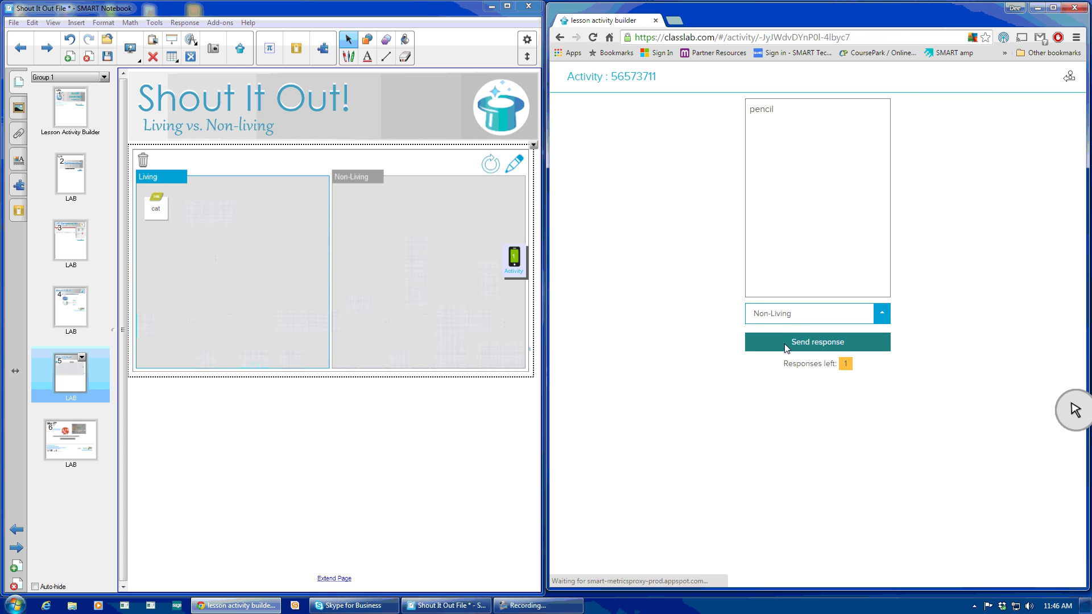
pyautogui.click(786, 344)
pyautogui.moveTo(425, 284); pyautogui.dragTo(367, 213)
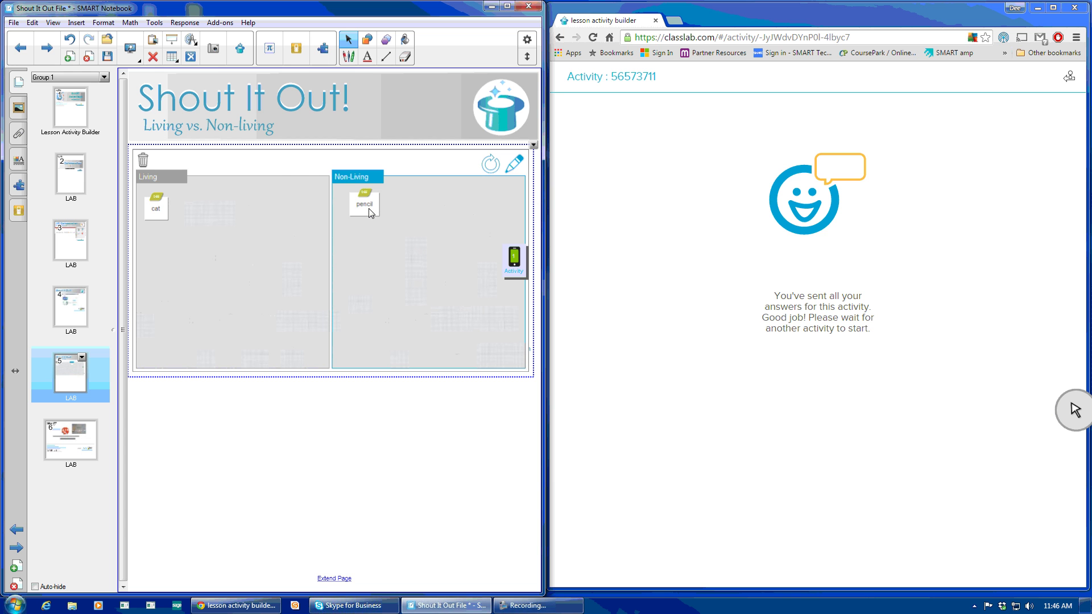
# Drag the pencil card into the trash can and confirm its deletion.
pyautogui.moveTo(370, 212); pyautogui.dragTo(149, 161)
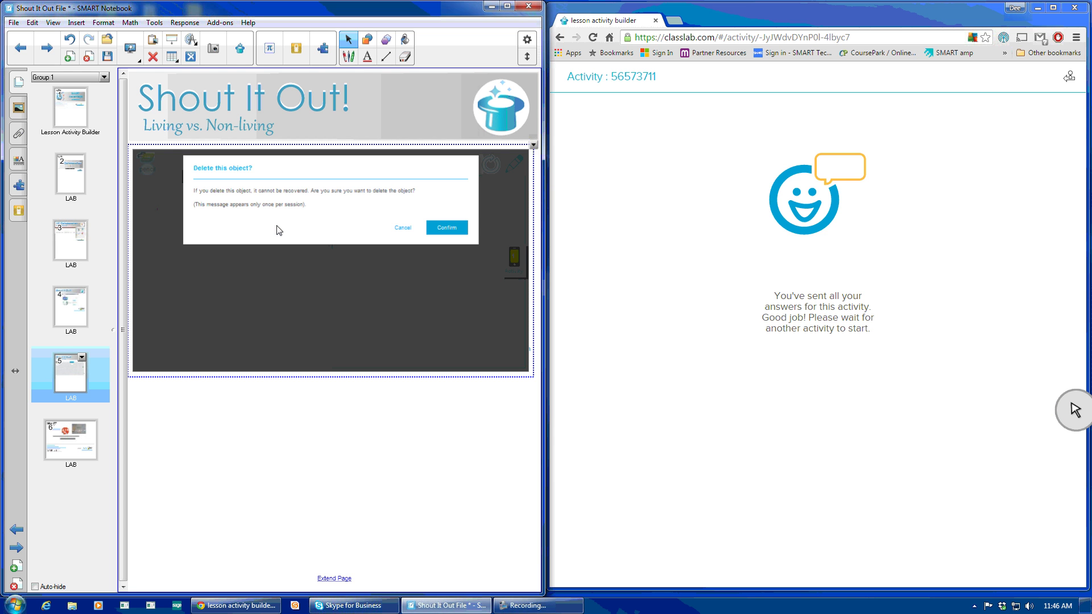
pyautogui.click(447, 228)
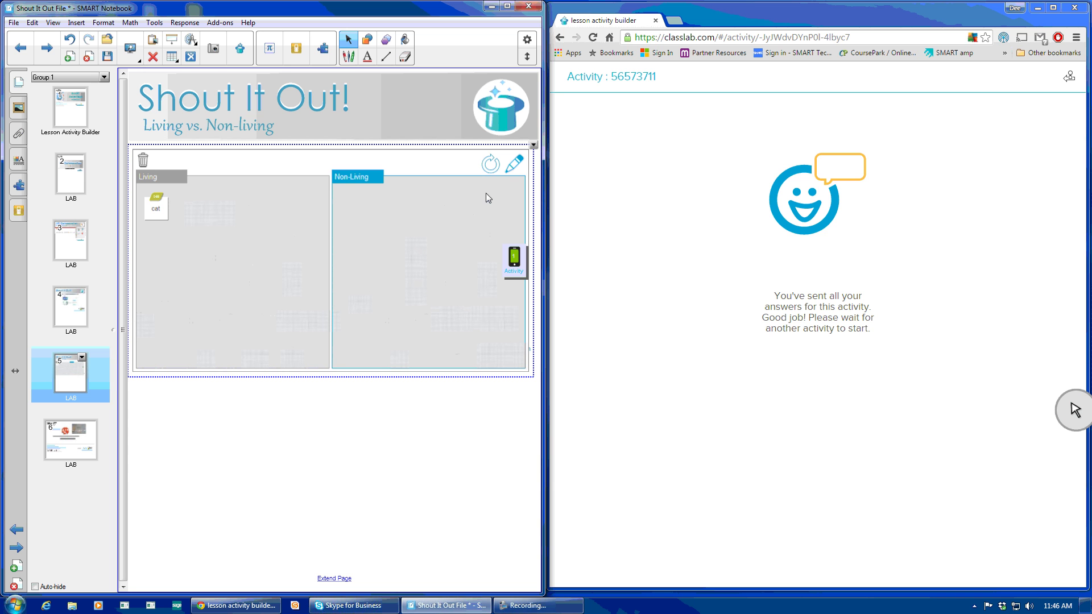
# Edit the Living vs. Non-living activity to accept image responses, maximum 2 contributions per device, and save it.
pyautogui.click(515, 165)
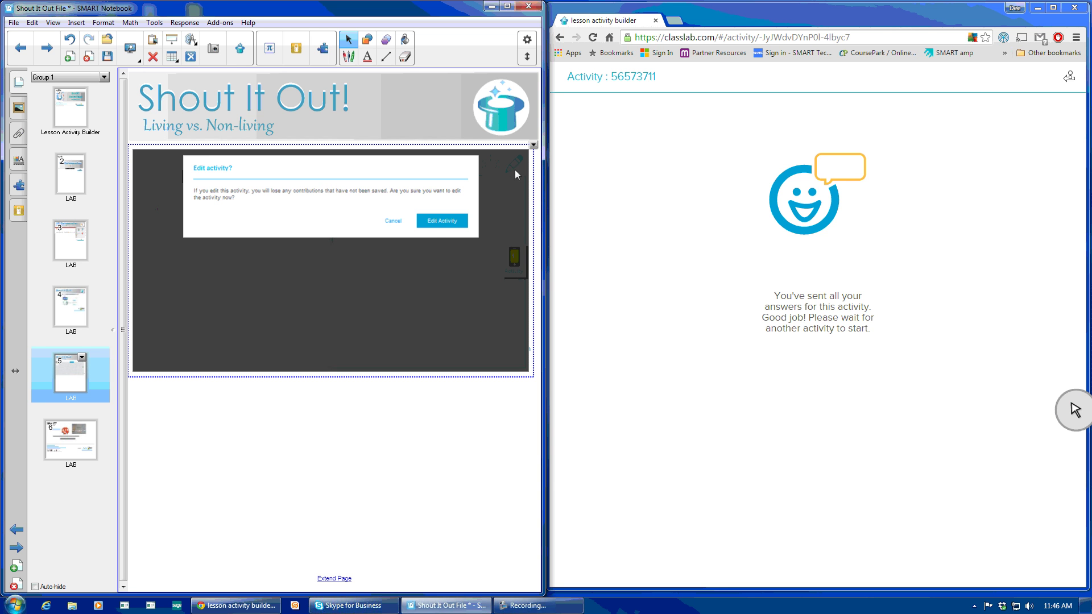
pyautogui.click(439, 224)
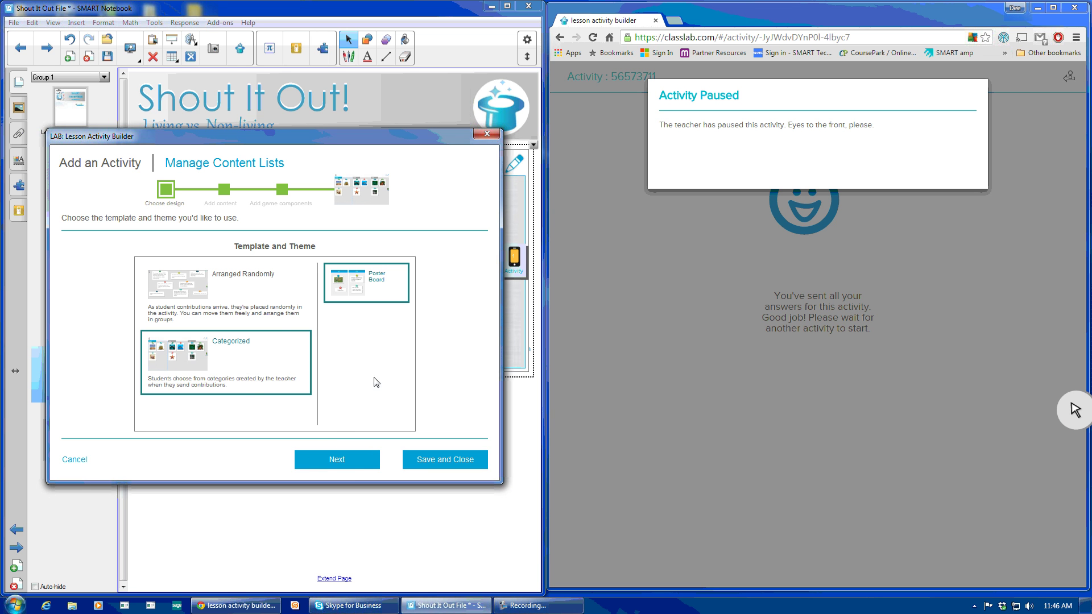
pyautogui.click(355, 469)
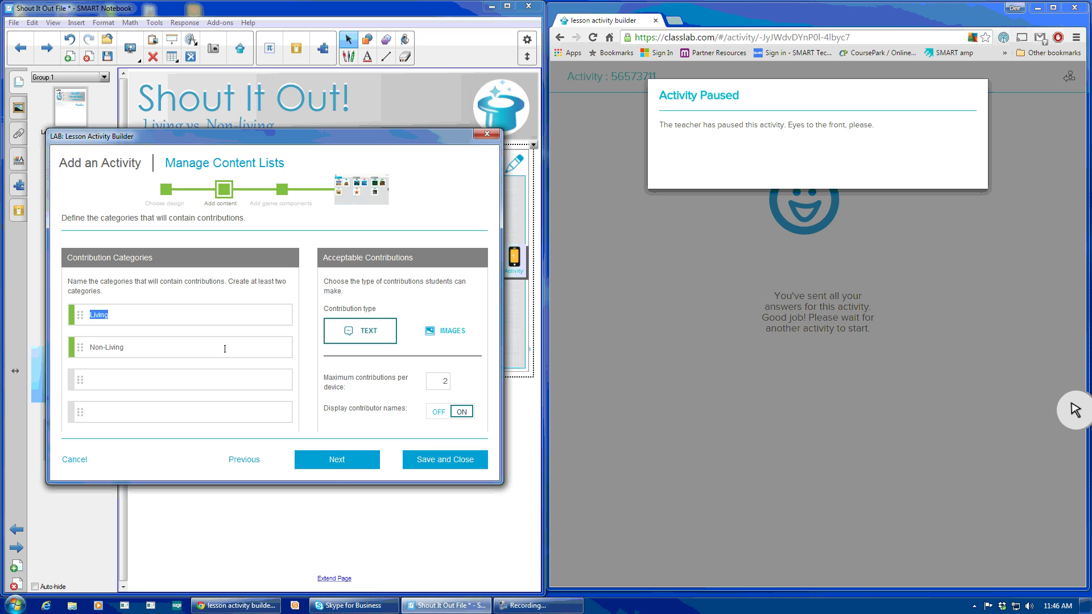
pyautogui.click(448, 335)
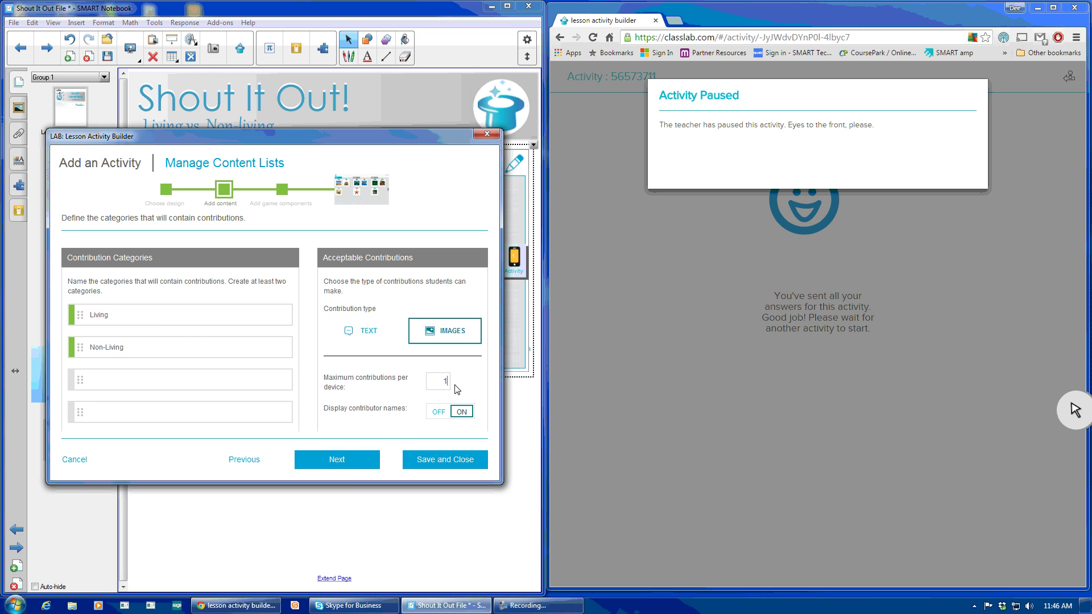
pyautogui.press('BackSpace')
pyautogui.write('2')
pyautogui.click(341, 460)
pyautogui.click(442, 460)
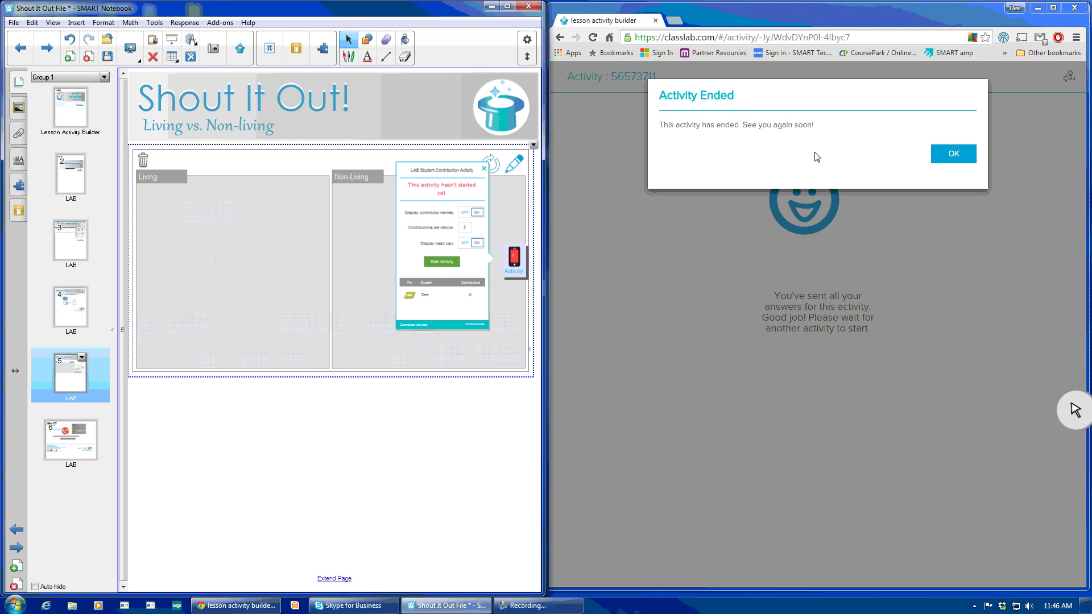
# Dismiss the Activity Ended notice and restart the activity for students.
pyautogui.click(951, 155)
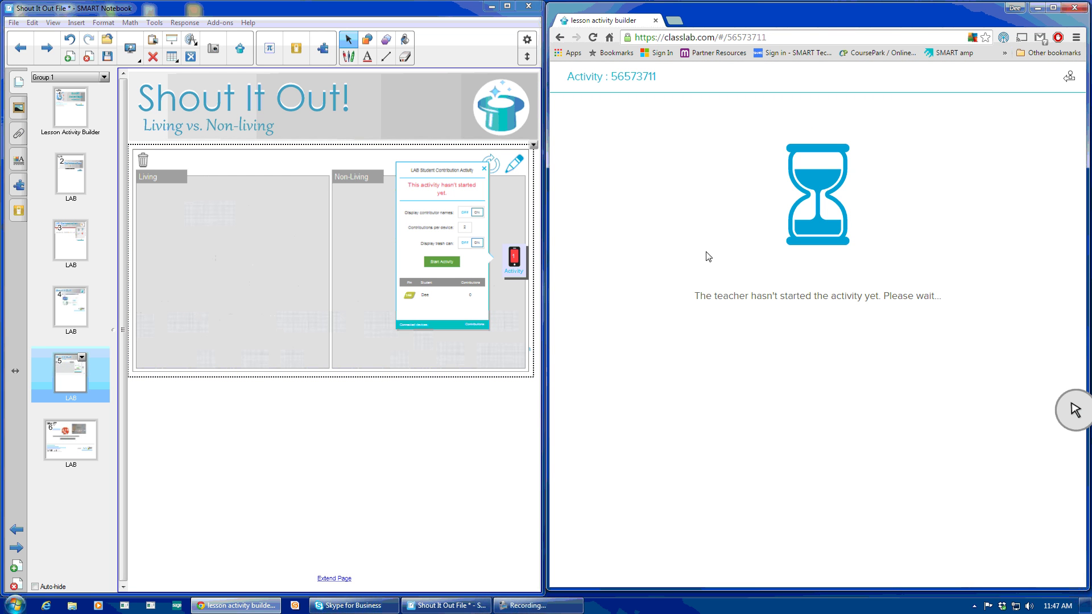
pyautogui.click(452, 266)
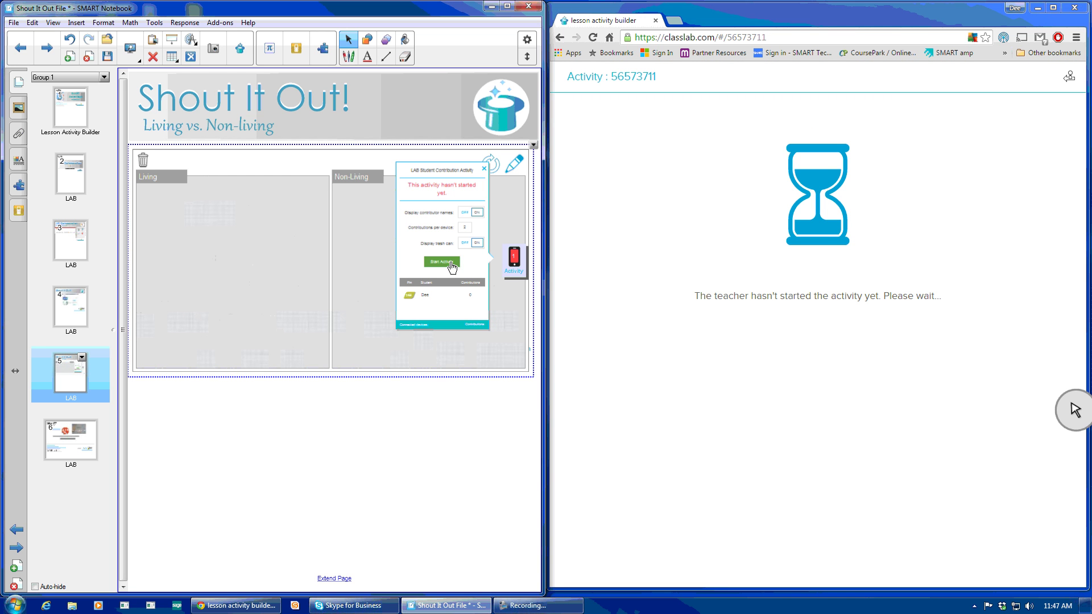
pyautogui.click(514, 267)
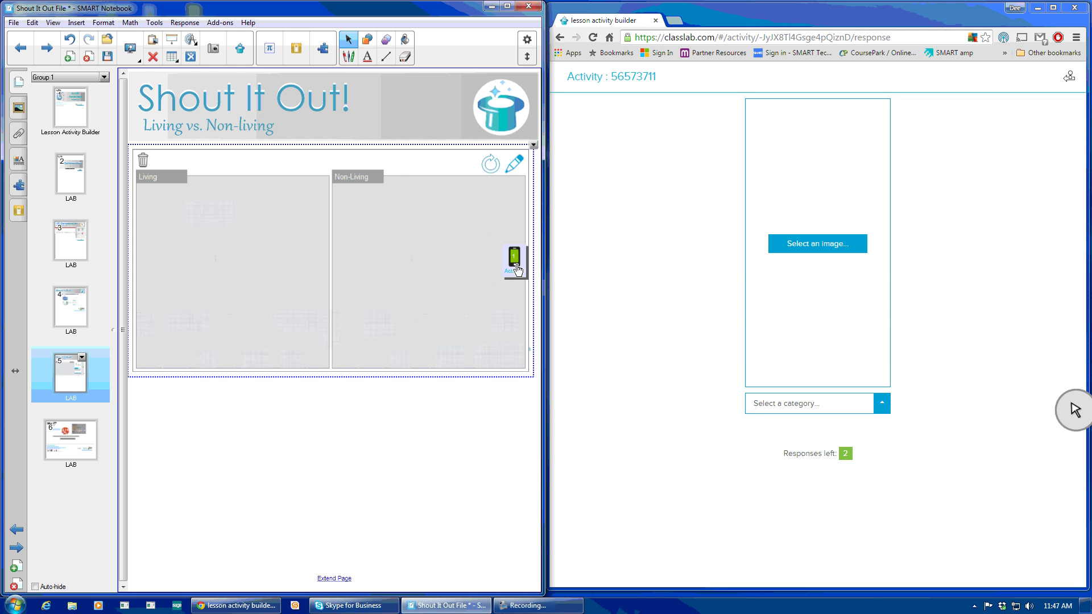
# Submit Koala.jpg as a response in the Living category.
pyautogui.click(829, 250)
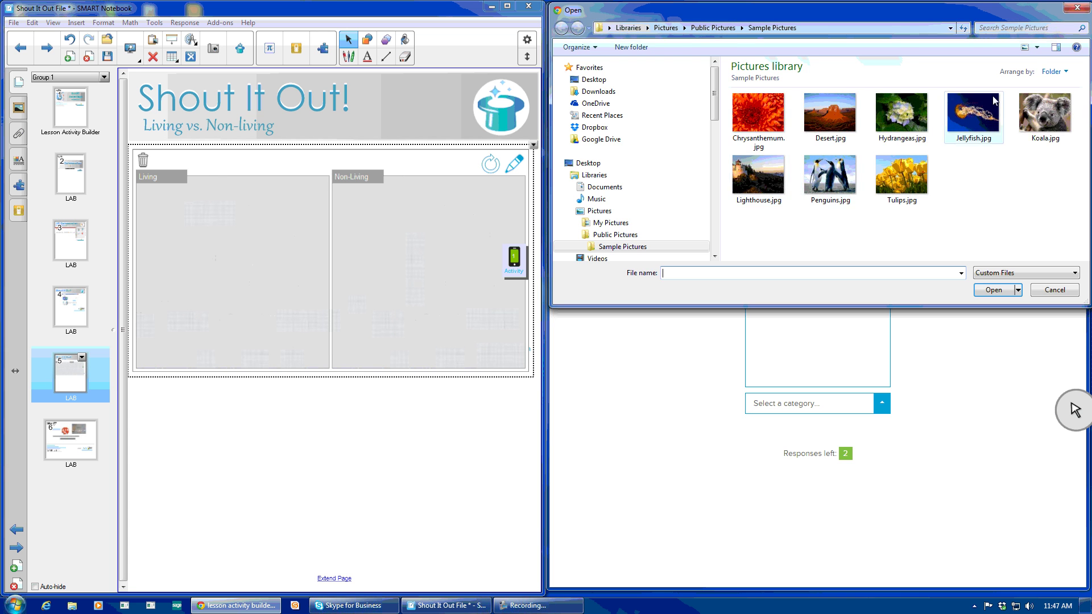
pyautogui.click(1044, 114)
pyautogui.click(999, 290)
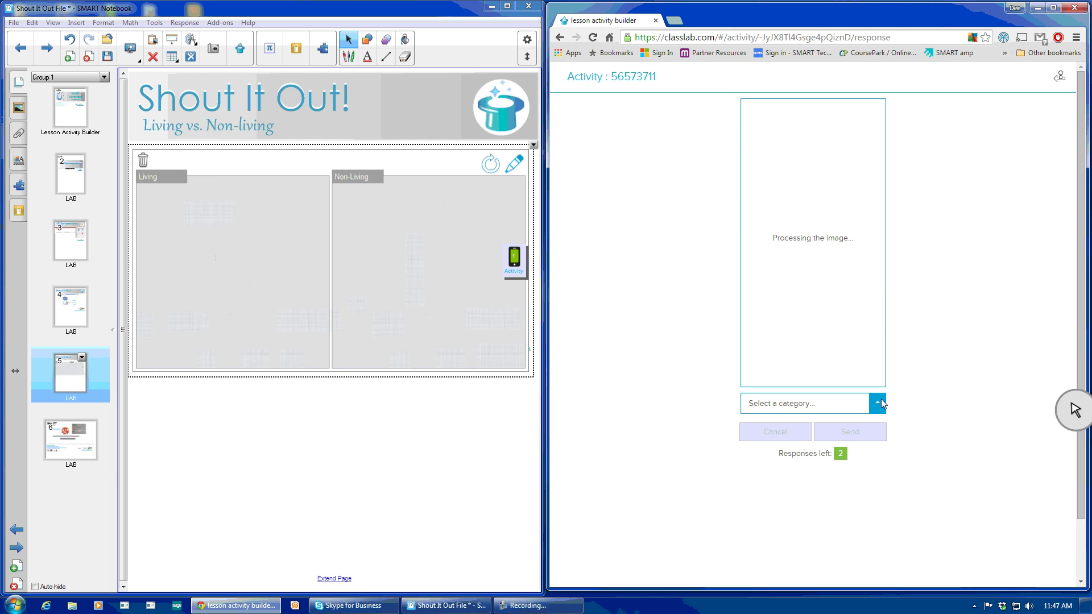
pyautogui.click(881, 401)
pyautogui.click(783, 374)
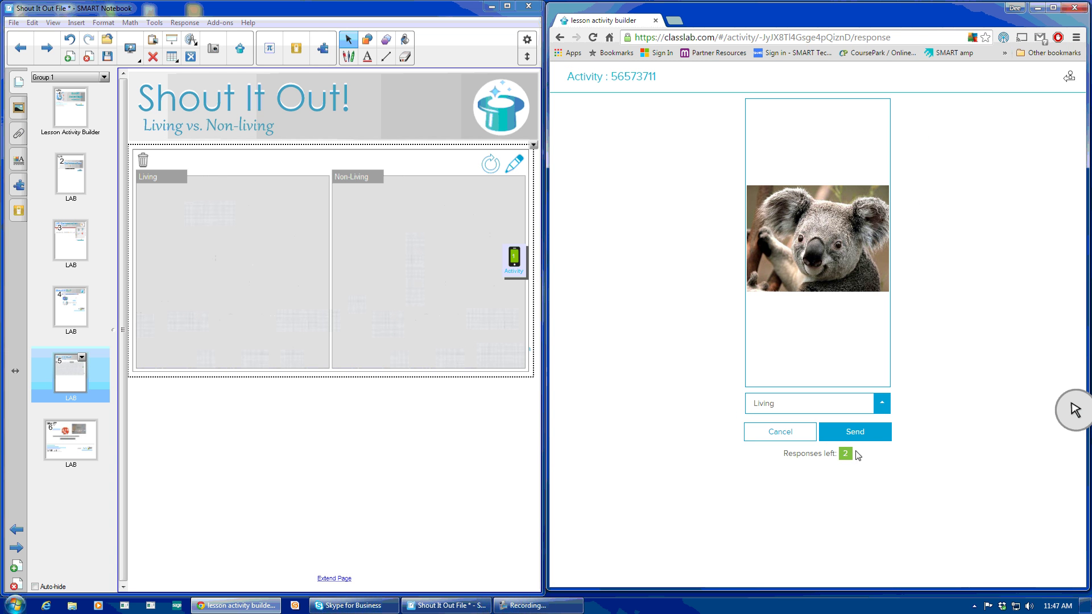
pyautogui.click(858, 435)
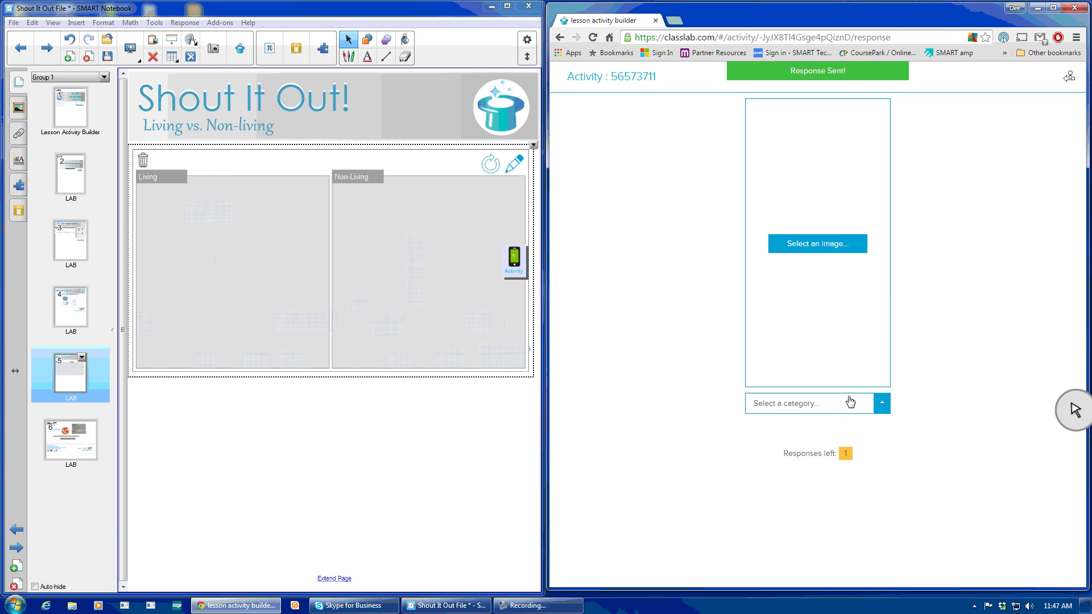
# Submit Desert.jpg under Non-Living, then enlarge the koala response.
pyautogui.click(818, 244)
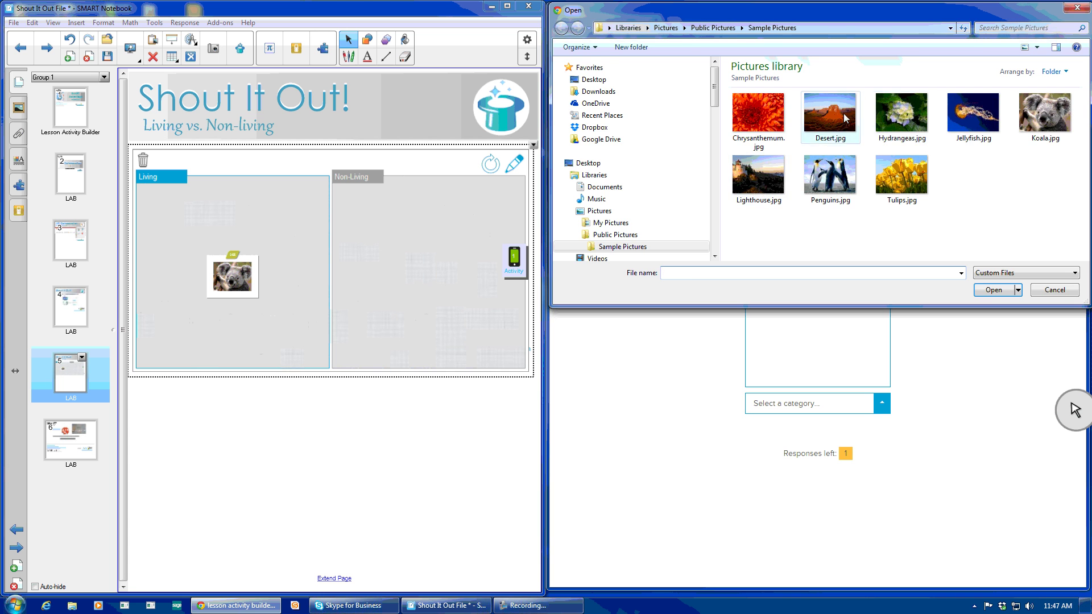
pyautogui.click(830, 114)
pyautogui.click(992, 290)
pyautogui.click(863, 411)
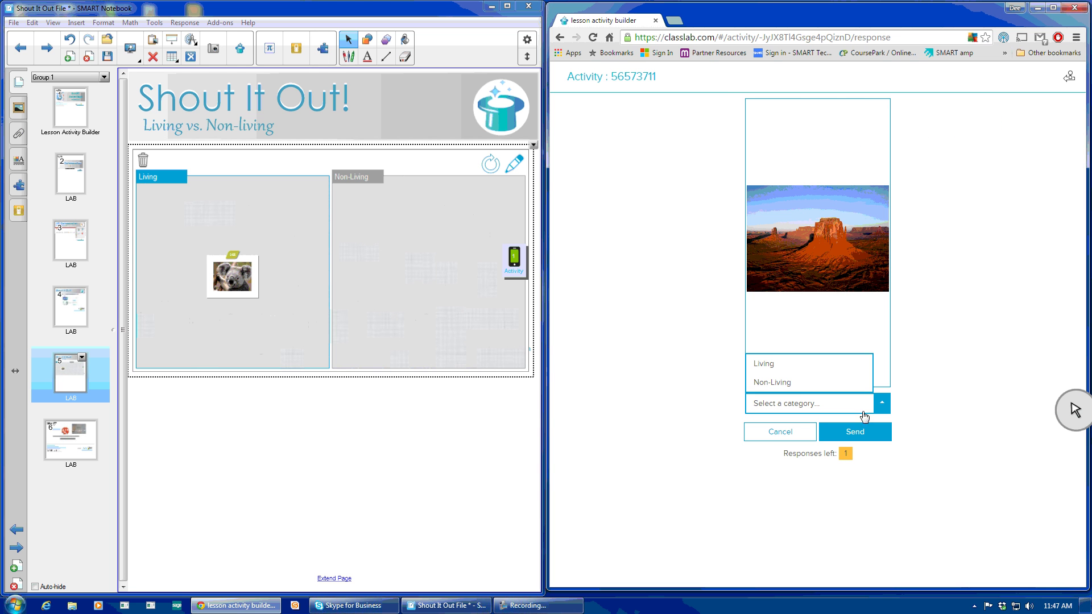
pyautogui.click(794, 383)
pyautogui.click(855, 433)
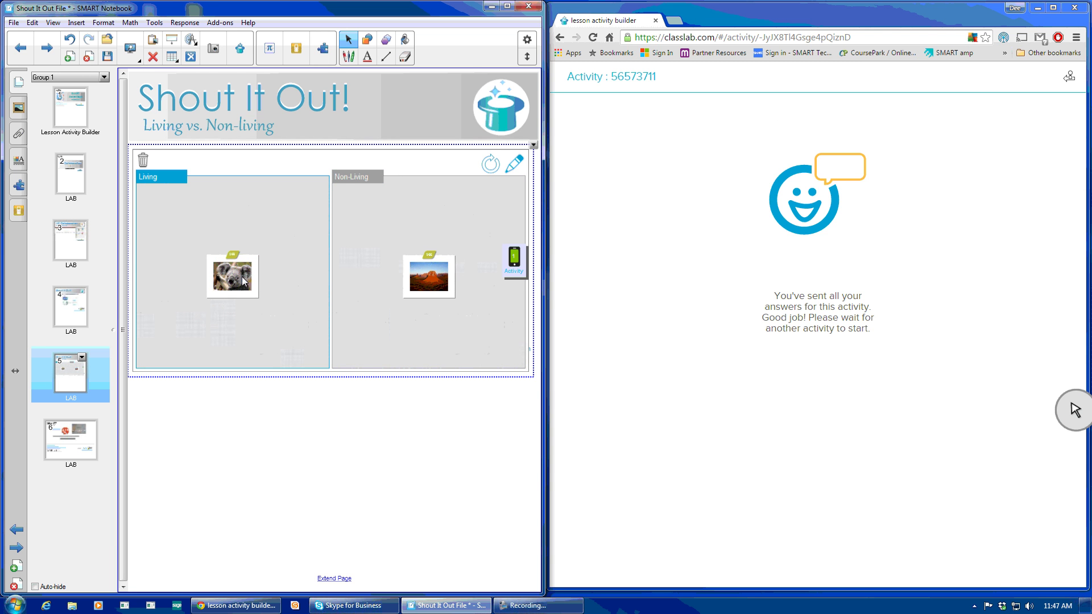
pyautogui.click(245, 278)
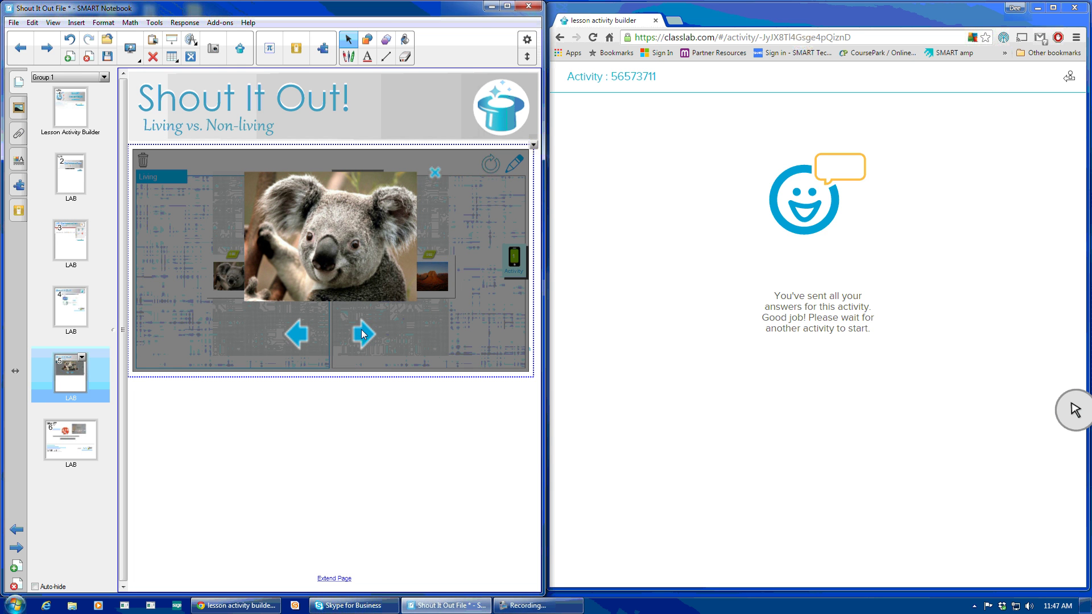
pyautogui.click(348, 58)
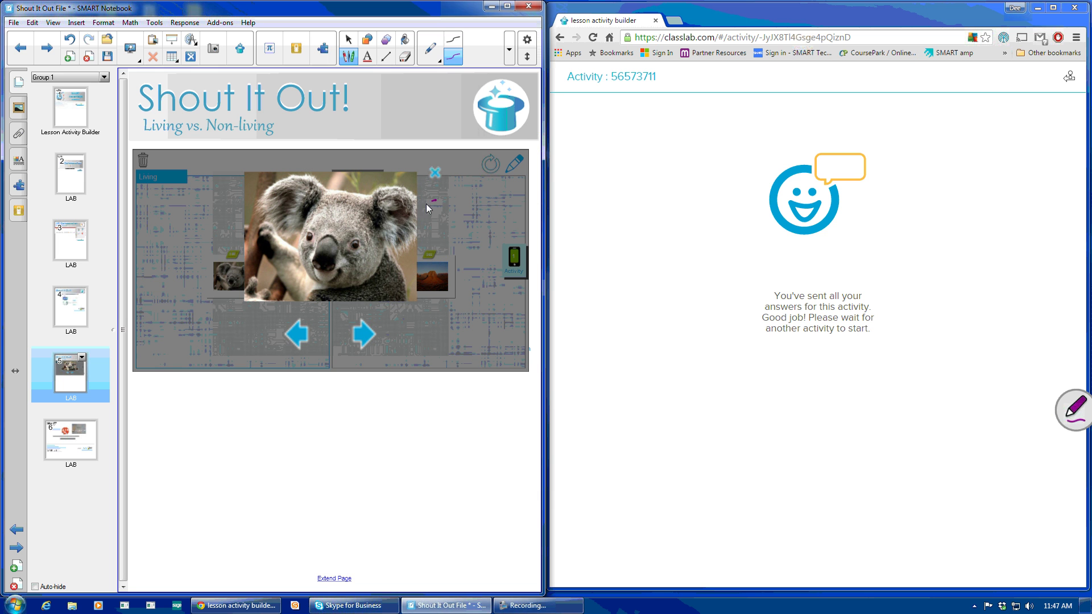
pyautogui.moveTo(391, 223)
pyautogui.mouseDown()
pyautogui.moveTo(414, 223)
pyautogui.moveTo(390, 214)
pyautogui.mouseUp()
pyautogui.click(407, 59)
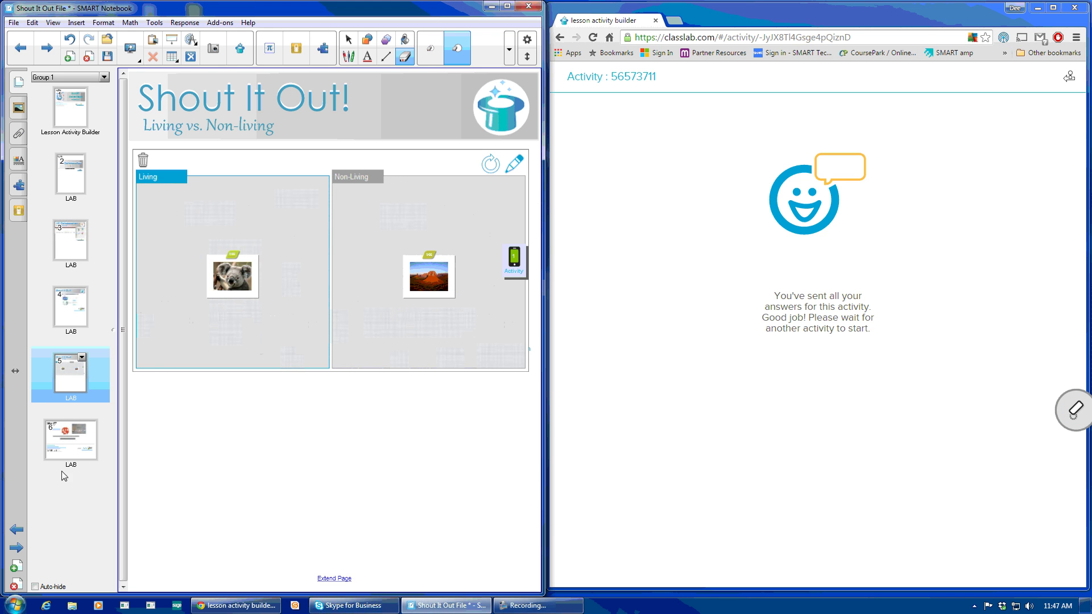
# Go to page 6, the closing More info page.
pyautogui.click(71, 442)
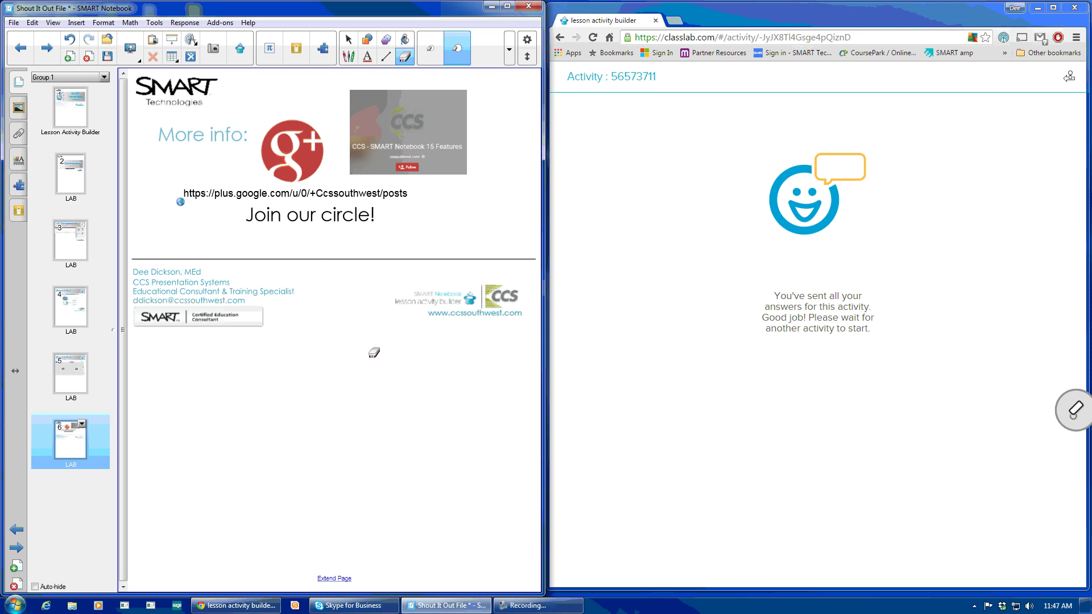